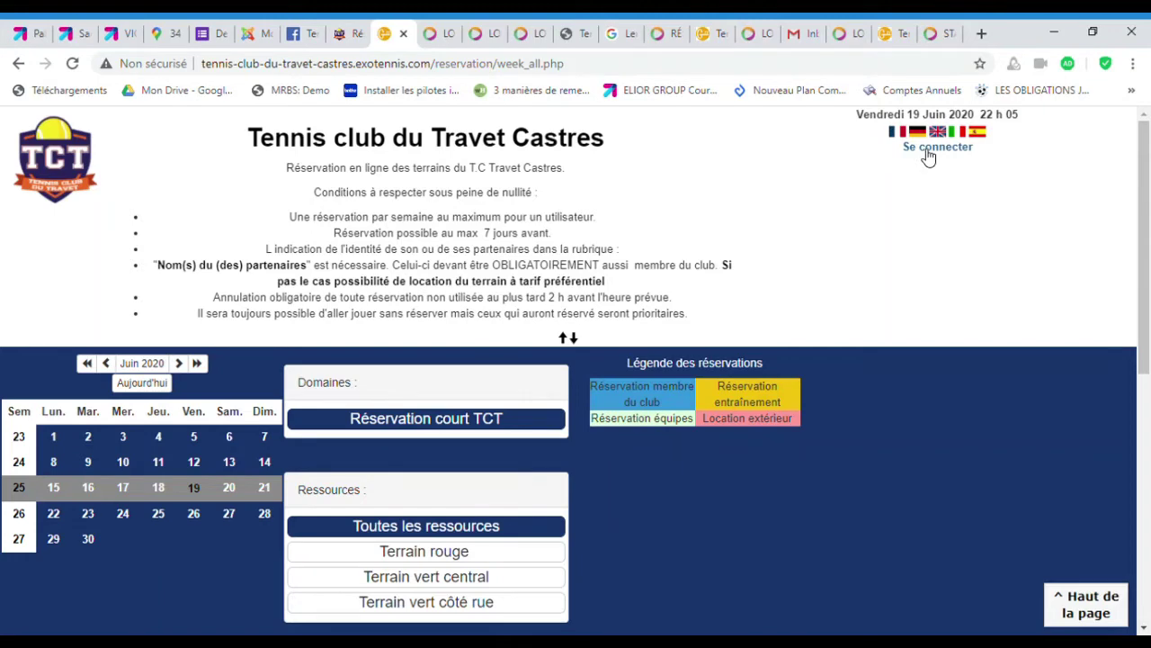
- Log in to the court reservation site with the member's username and account password
left_click(931, 156)
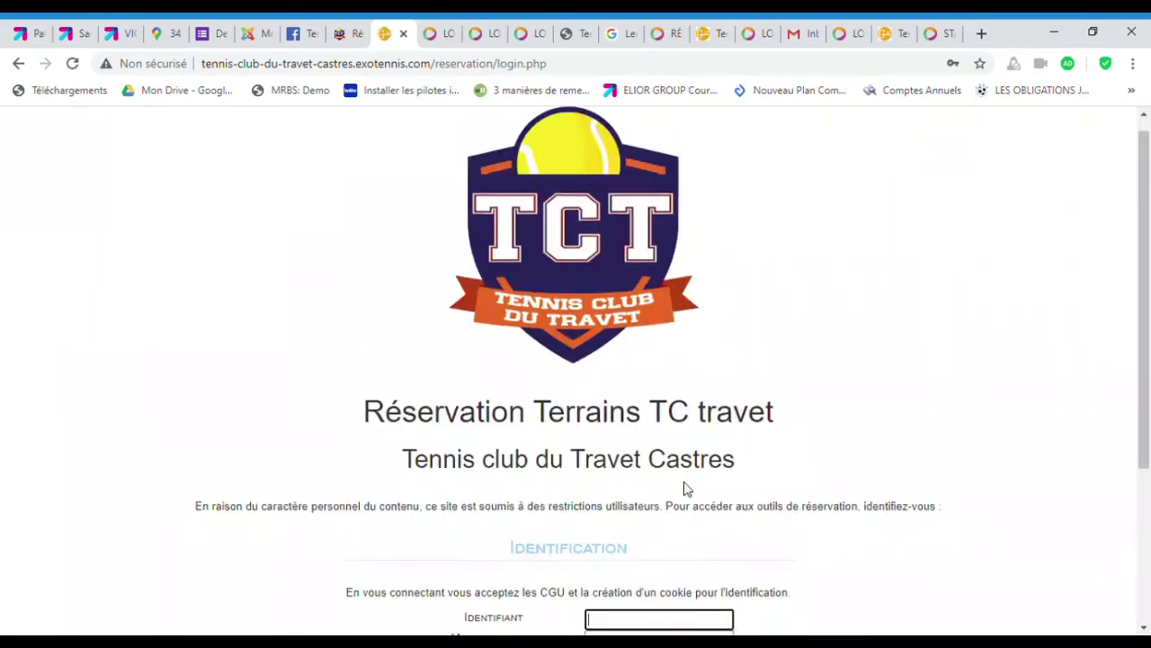
scroll(683, 488, "down", 2)
left_click(637, 463)
type("m")
left_click(622, 495)
left_click(633, 484)
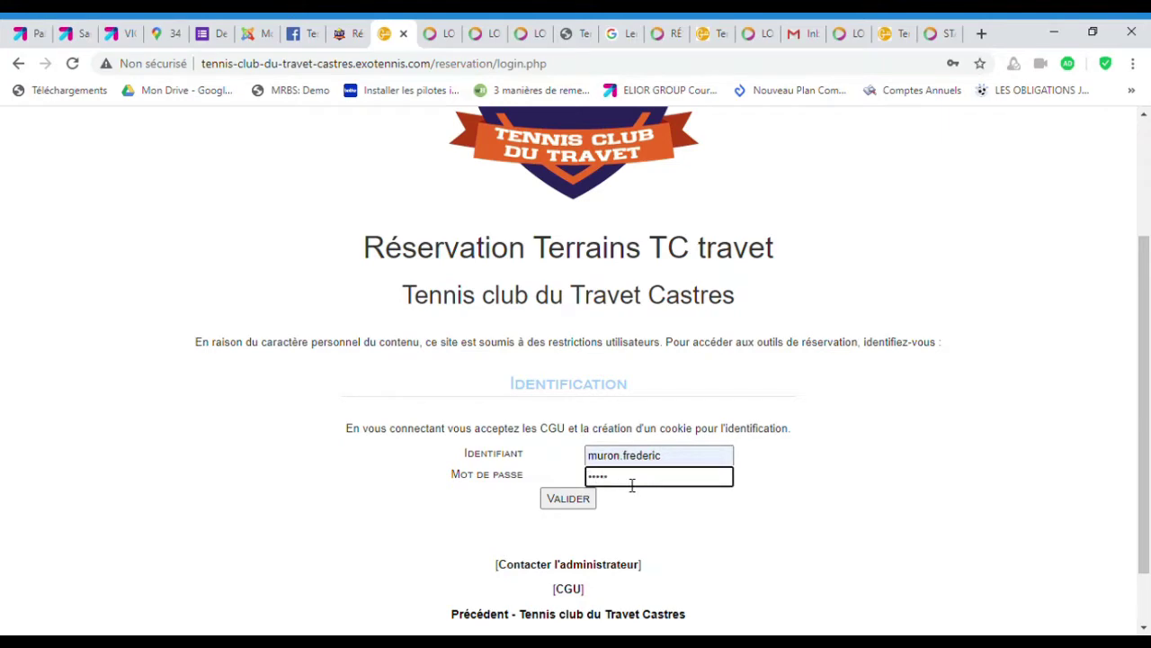
left_click(578, 502)
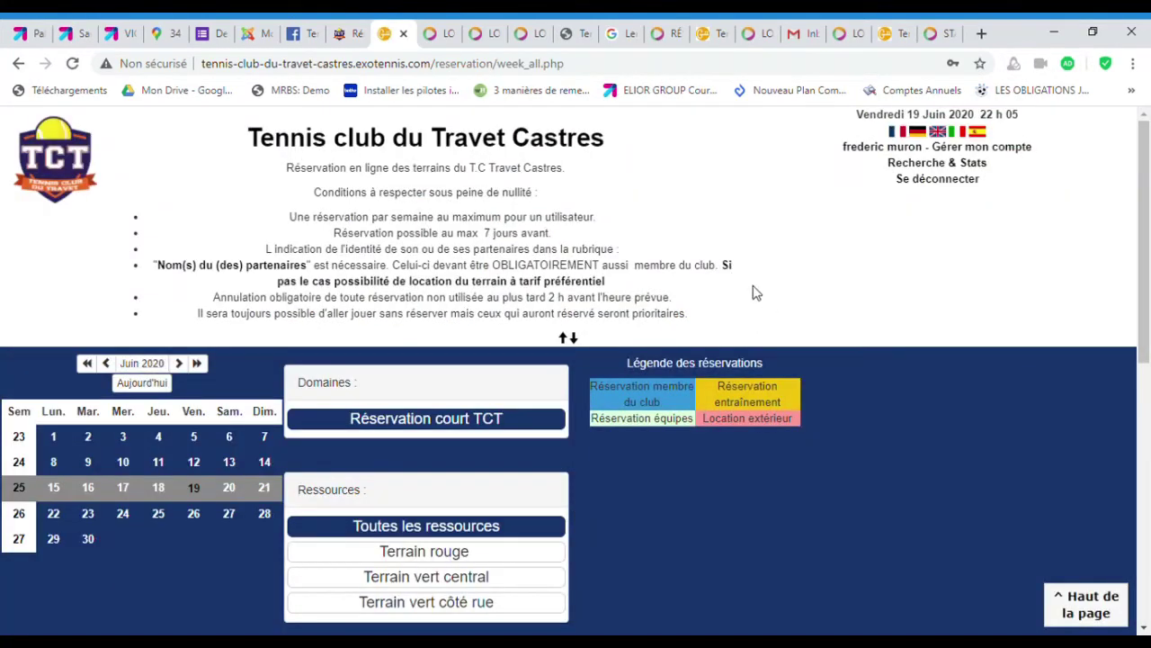
- Examine the booking rules, the reservation legend and the weekly schedule for all courts
scroll(732, 329, "down", 3)
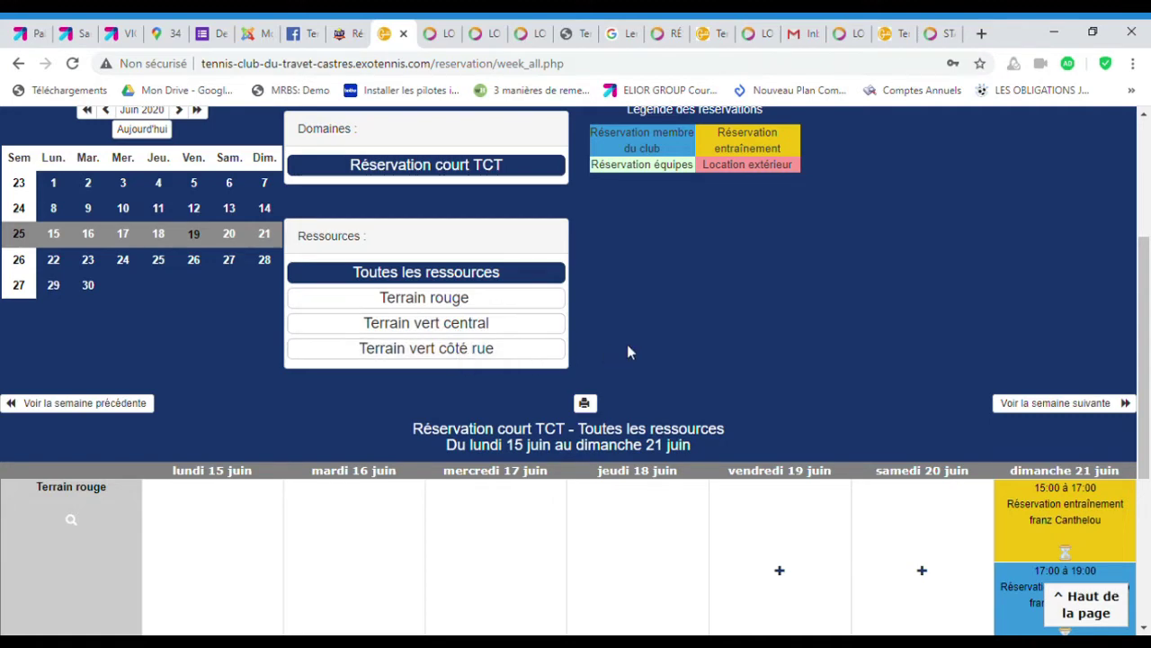
scroll(627, 343, "down", 2)
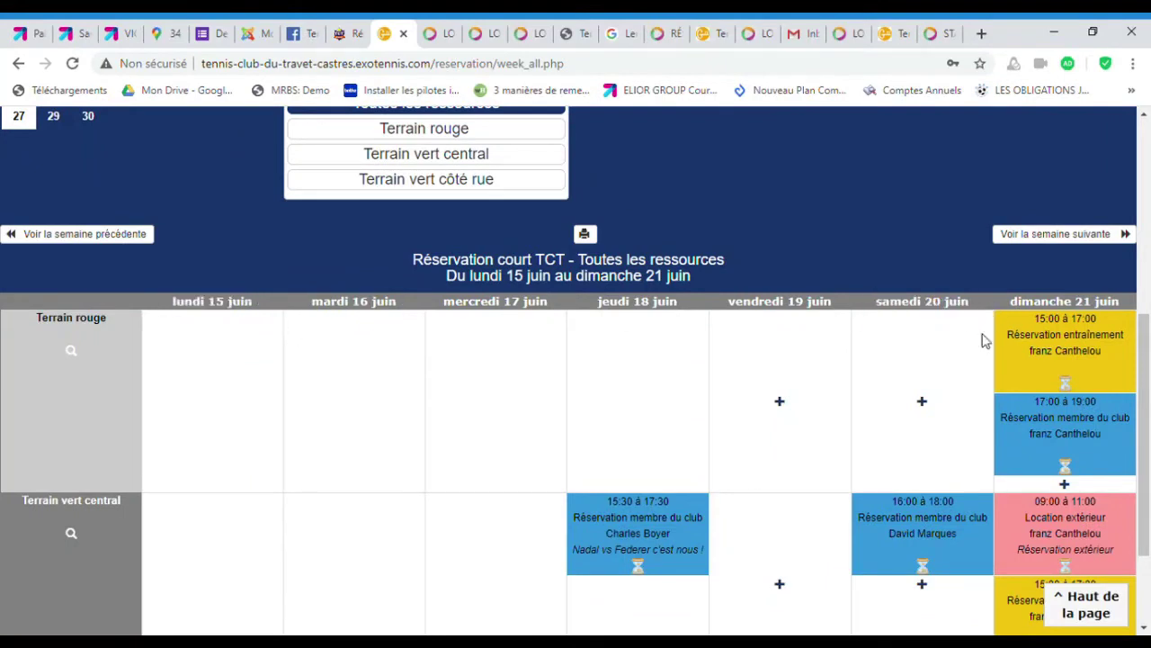
scroll(971, 278, "down", 1)
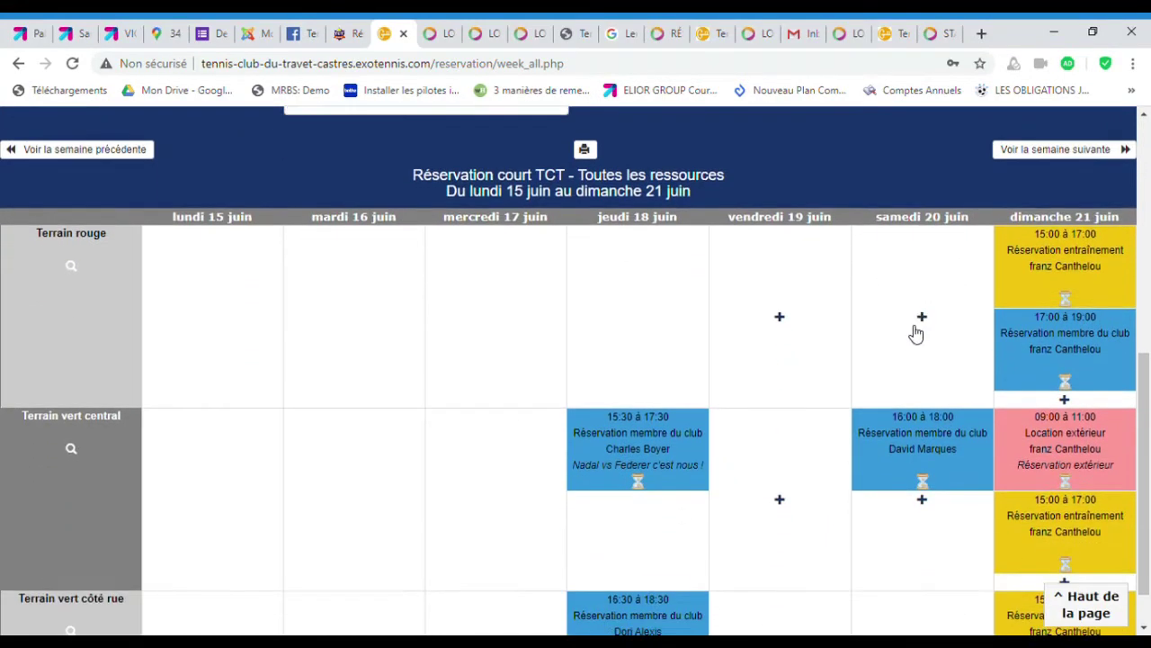
scroll(820, 195, "up", 2)
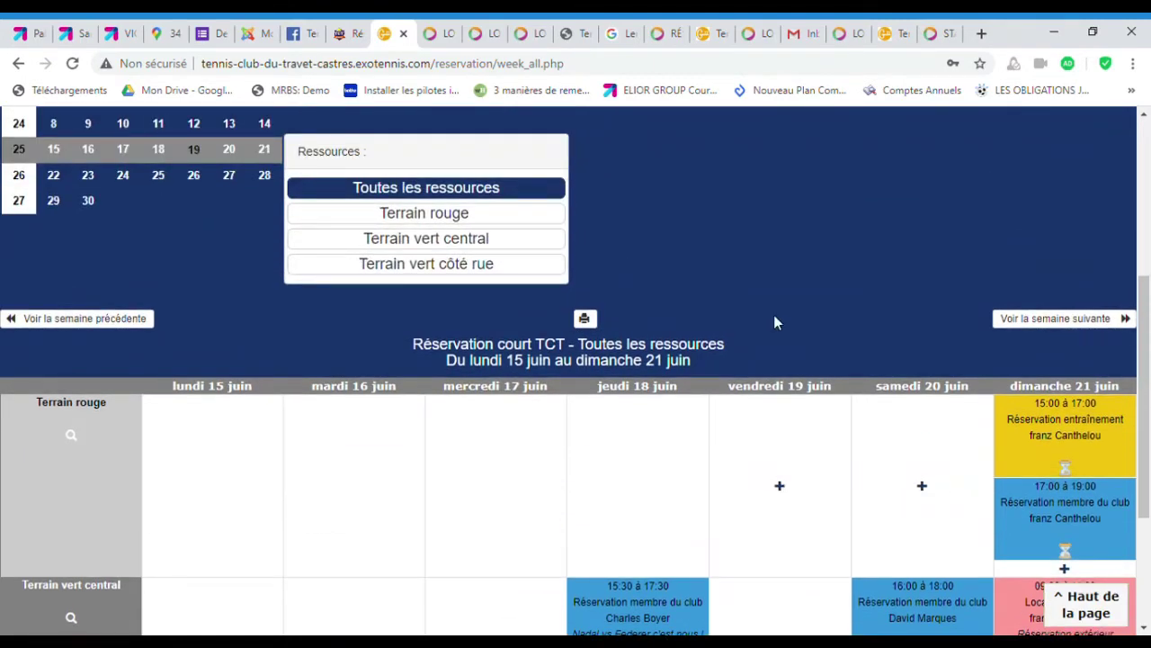
scroll(774, 315, "up", 4)
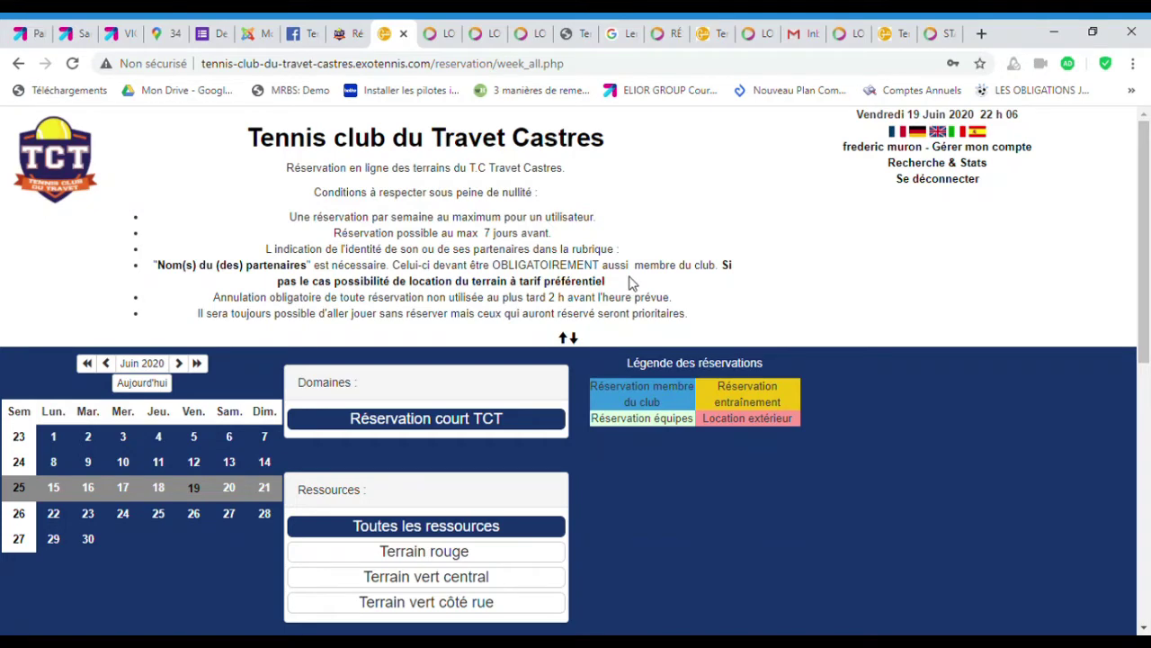
scroll(424, 338, "down", 2)
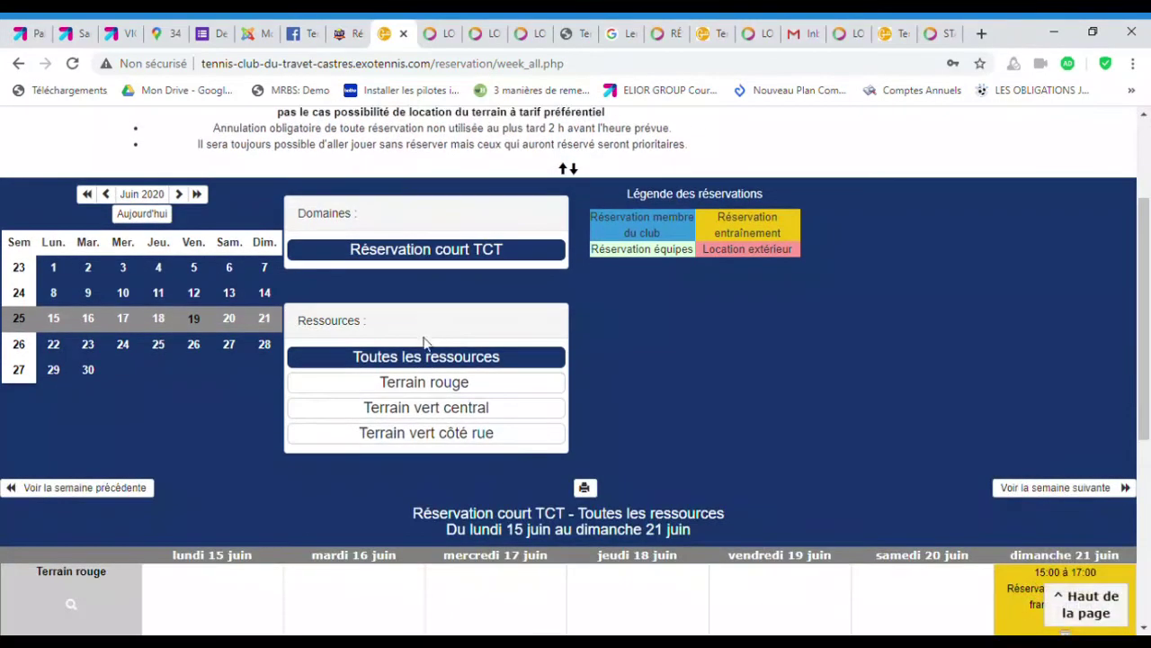
scroll(237, 375, "down", 3)
scroll(236, 375, "up", 3)
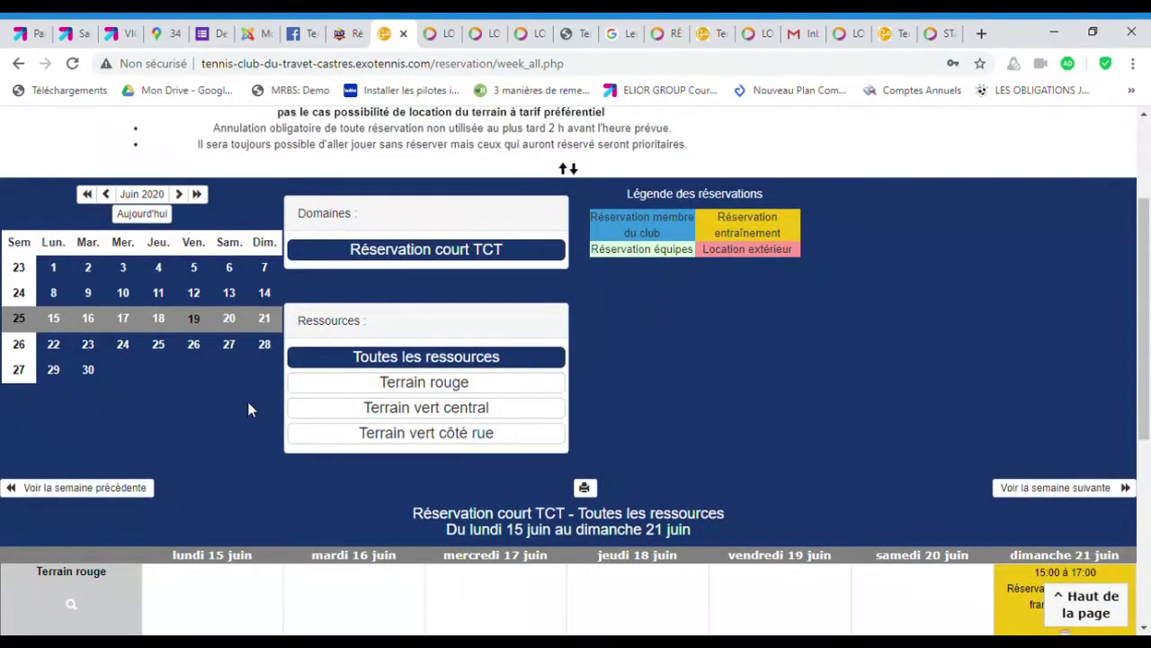
- Open the schedule for 20 June 2020 and start a reservation on Terrain vert central at 09:00
left_click(229, 320)
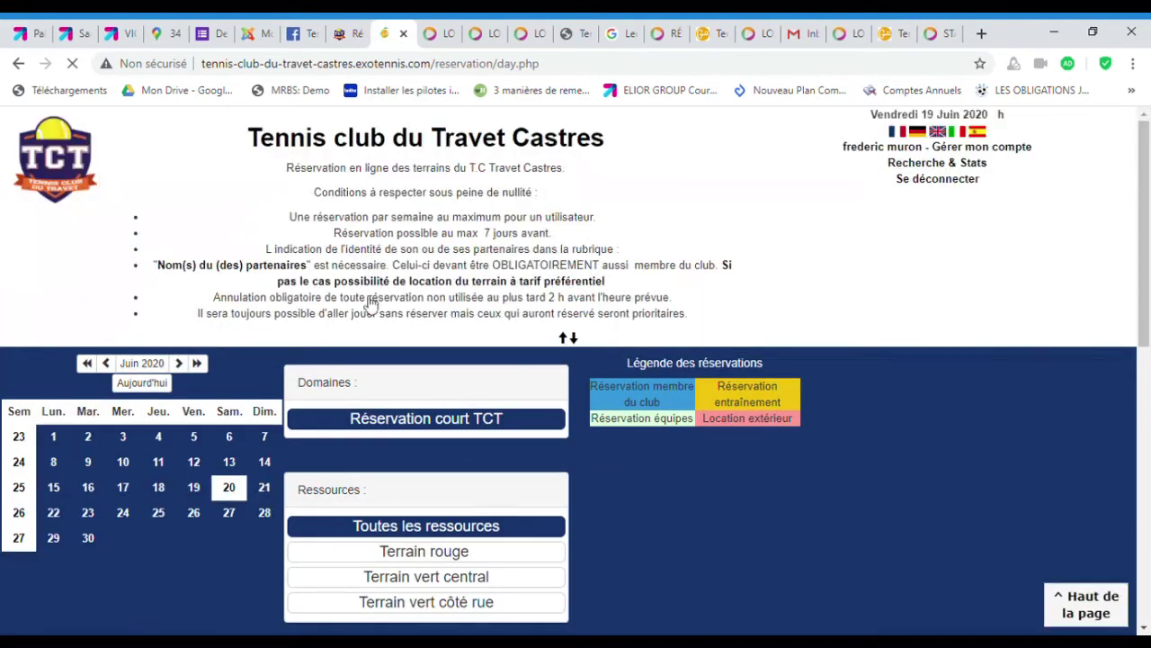
scroll(596, 329, "down", 5)
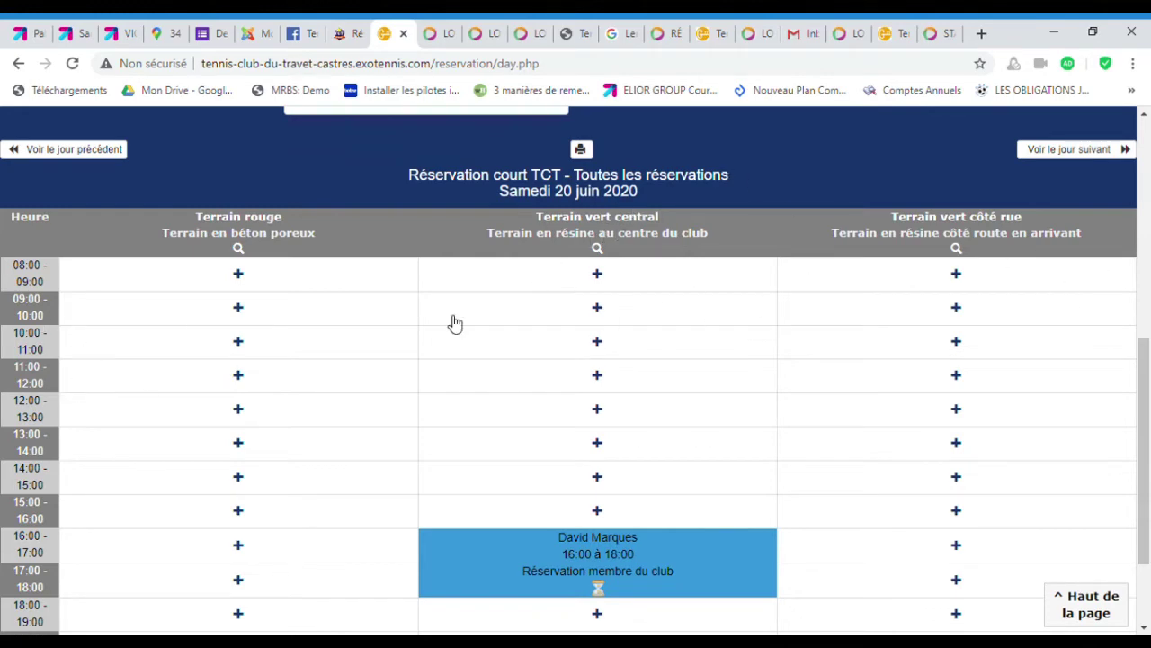
left_click(598, 309)
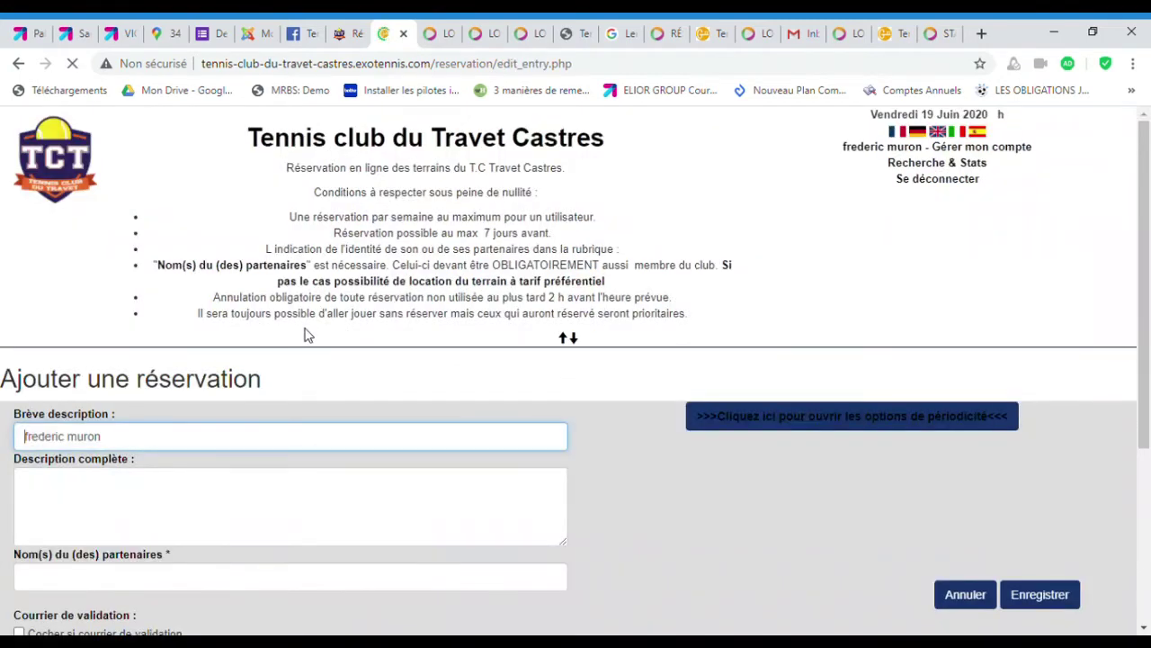
- Fill in the partner's name in the new reservation, leaving the full description empty
scroll(310, 334, "down", 2)
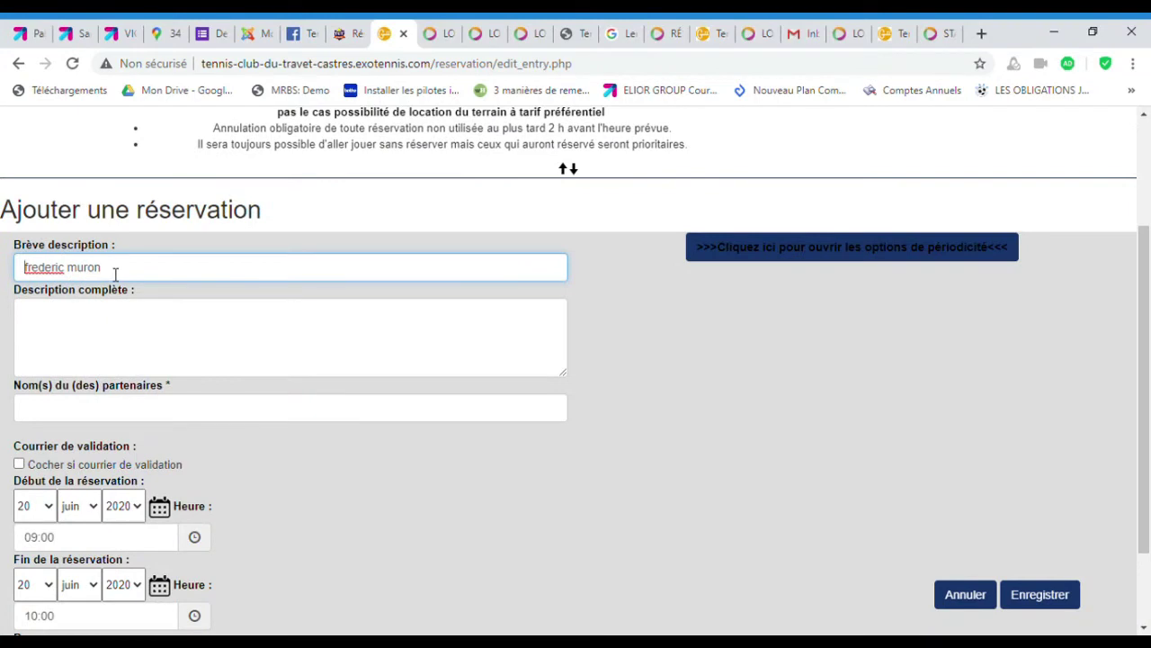
left_click(62, 412)
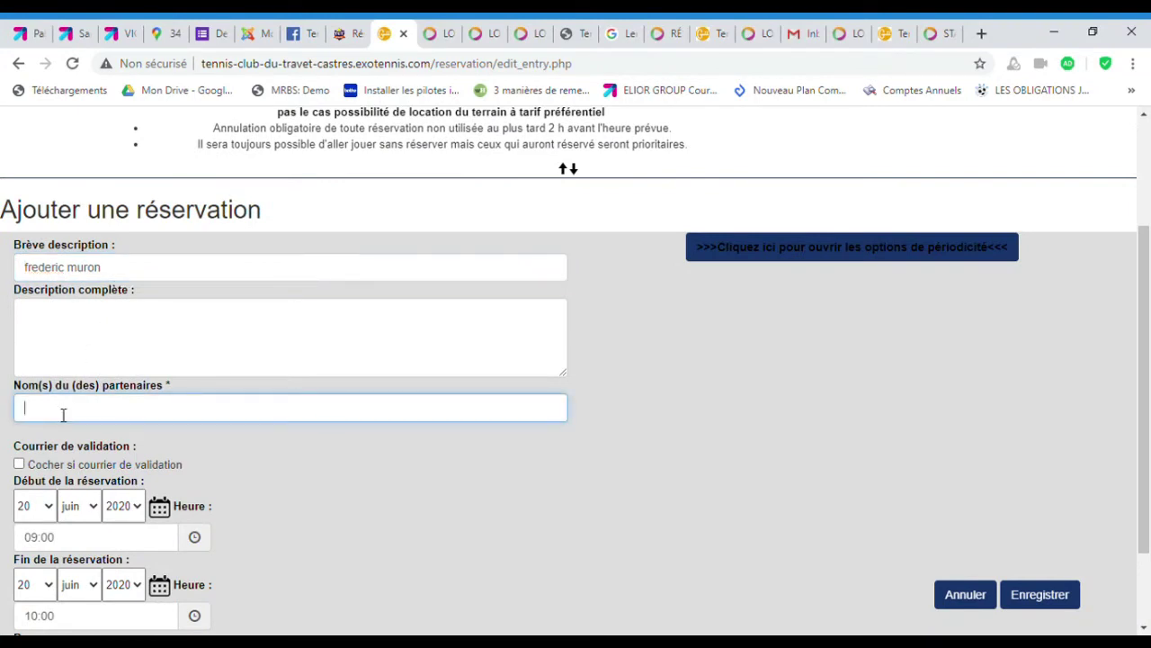
left_click(67, 537)
left_click(161, 320)
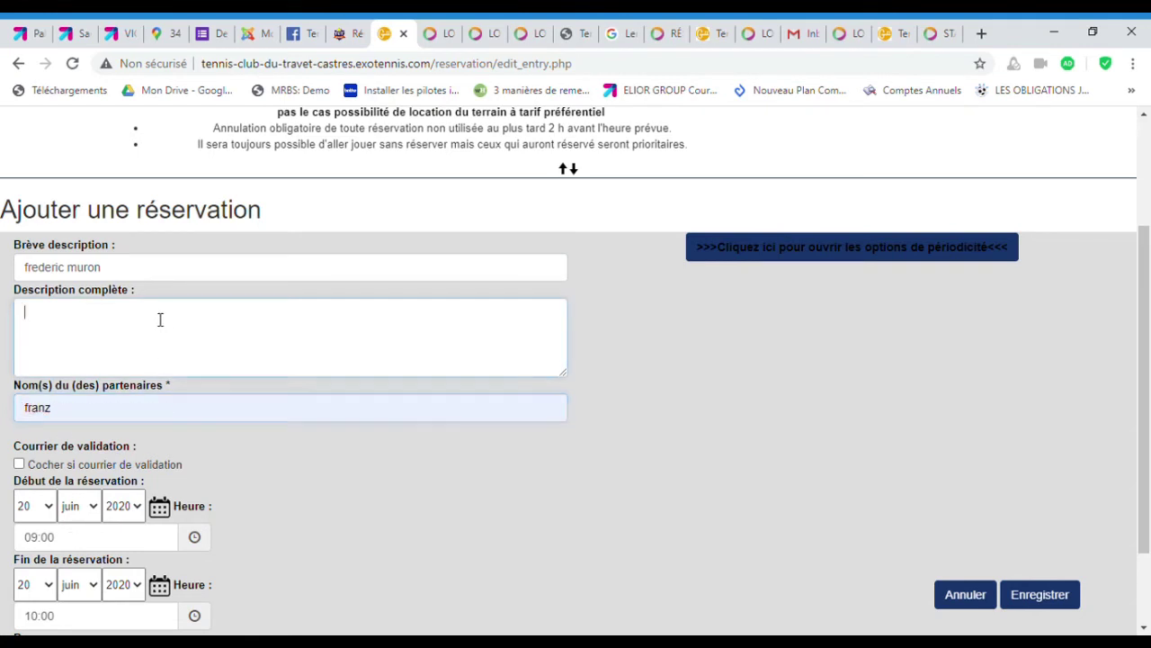
left_click(19, 465)
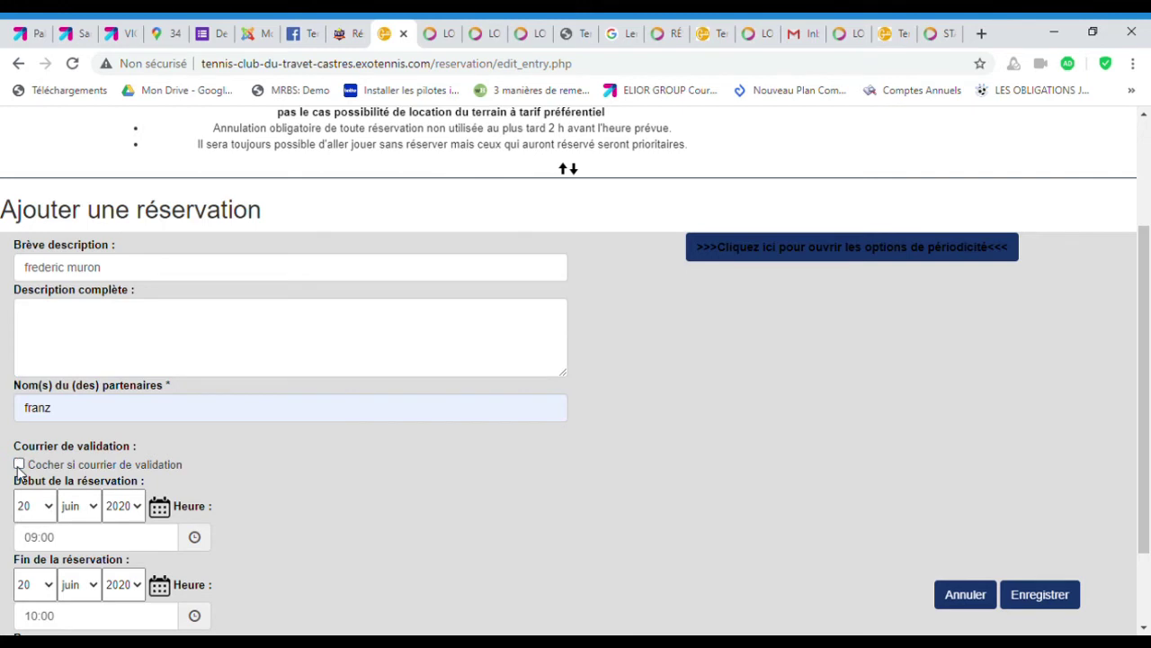
- Set the reservation's start time to 09:15
scroll(210, 470, "down", 2)
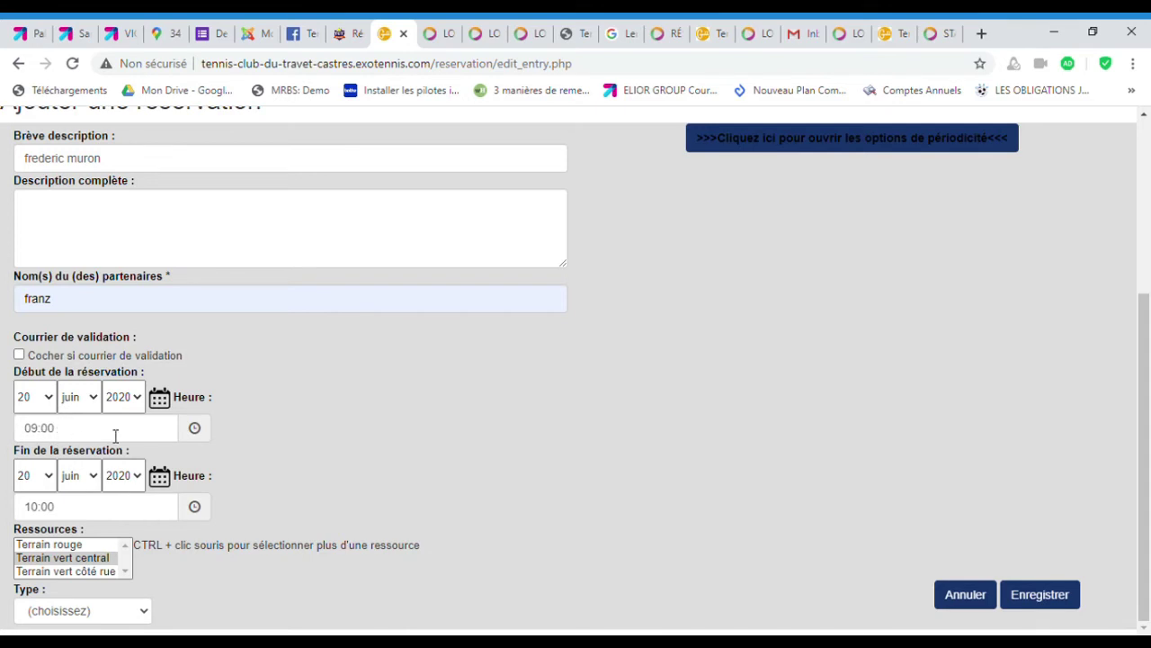
left_click(194, 428)
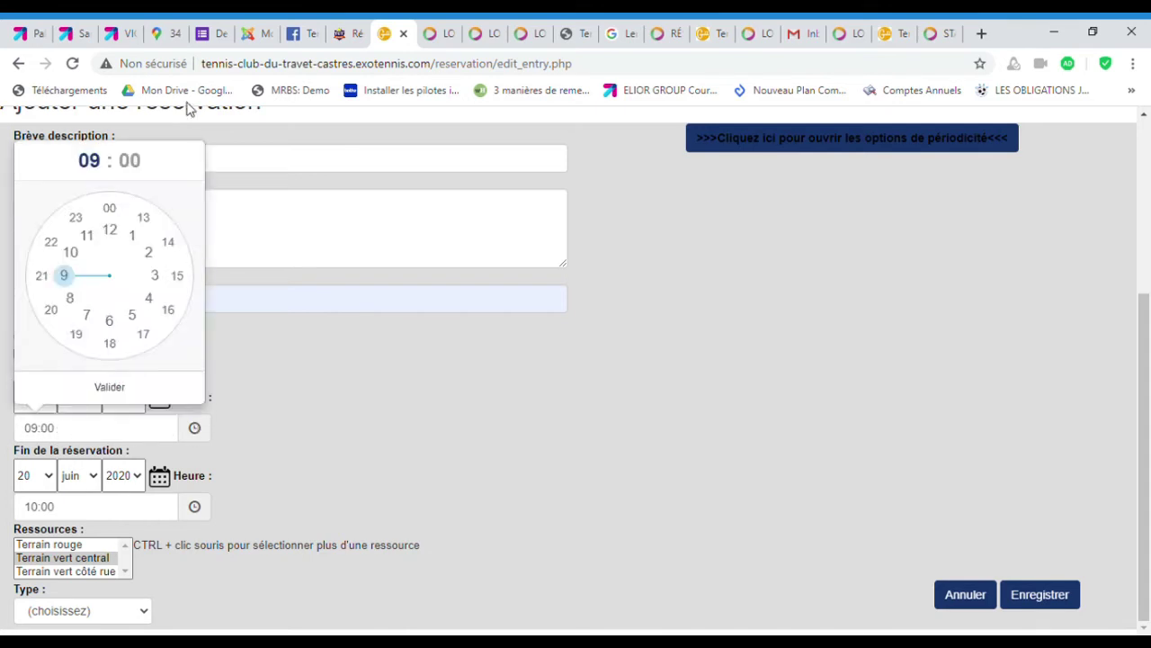
left_click(64, 276)
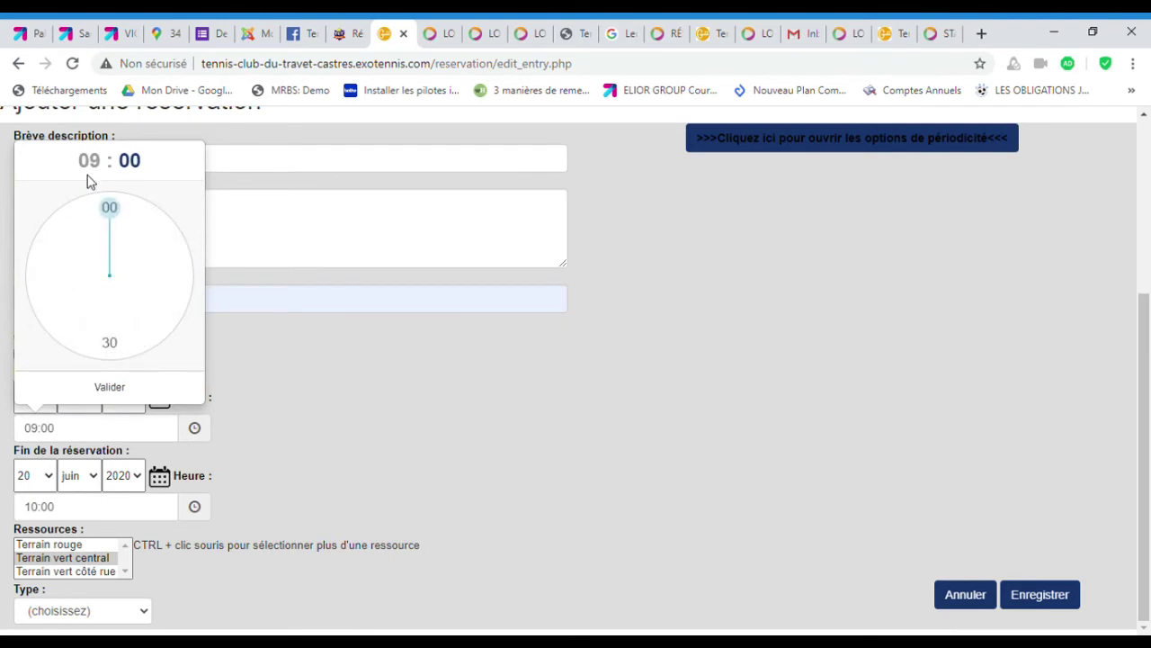
left_click_drag(111, 209, 188, 284)
left_click(128, 394)
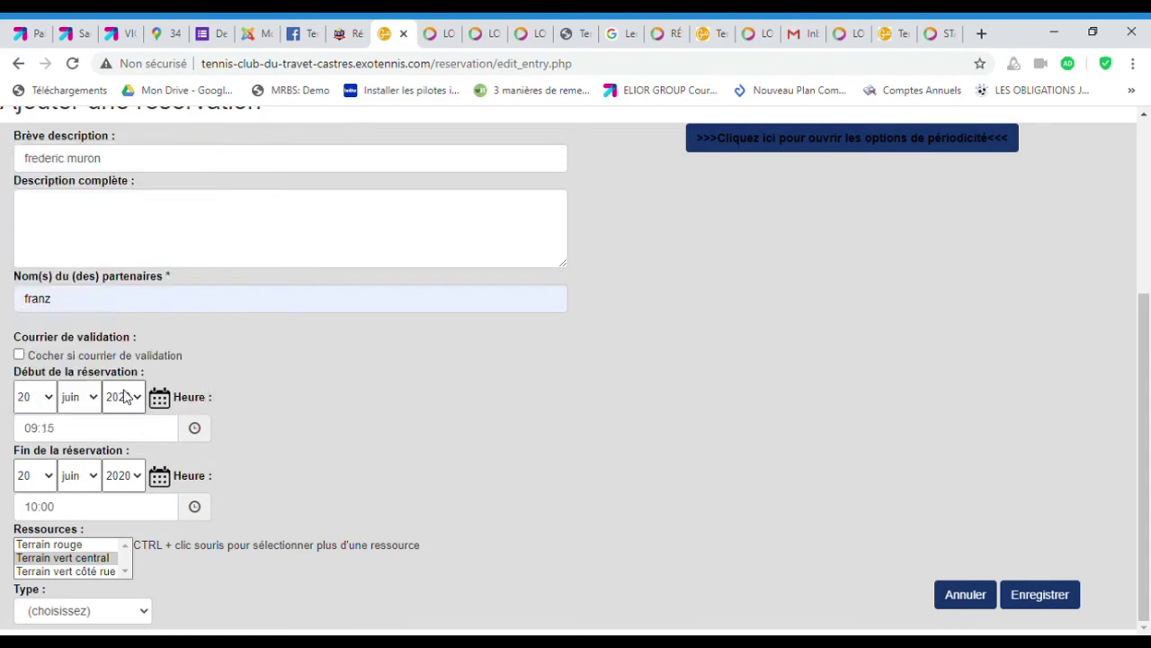
- Set the reservation's end time to 11:15
left_click(196, 509)
left_click_drag(90, 320, 180, 360)
left_click(121, 465)
- Set the reservation type to Réservation membre du club and save the reservation
left_click(149, 618)
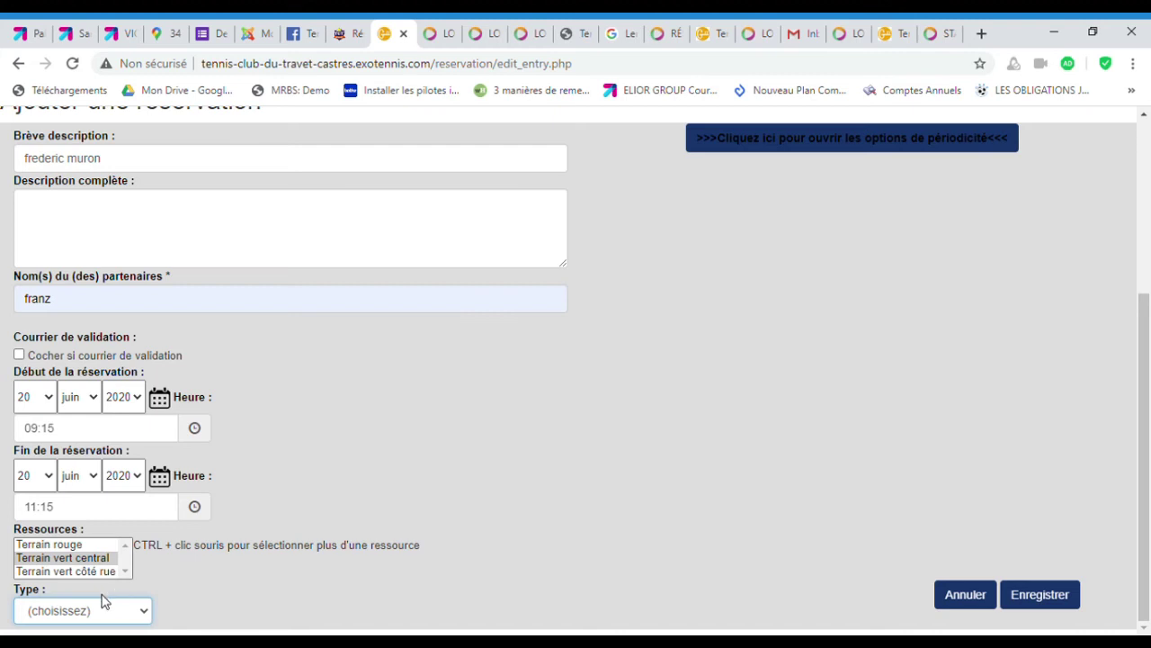
key("Down")
scroll(533, 457, "up", 3)
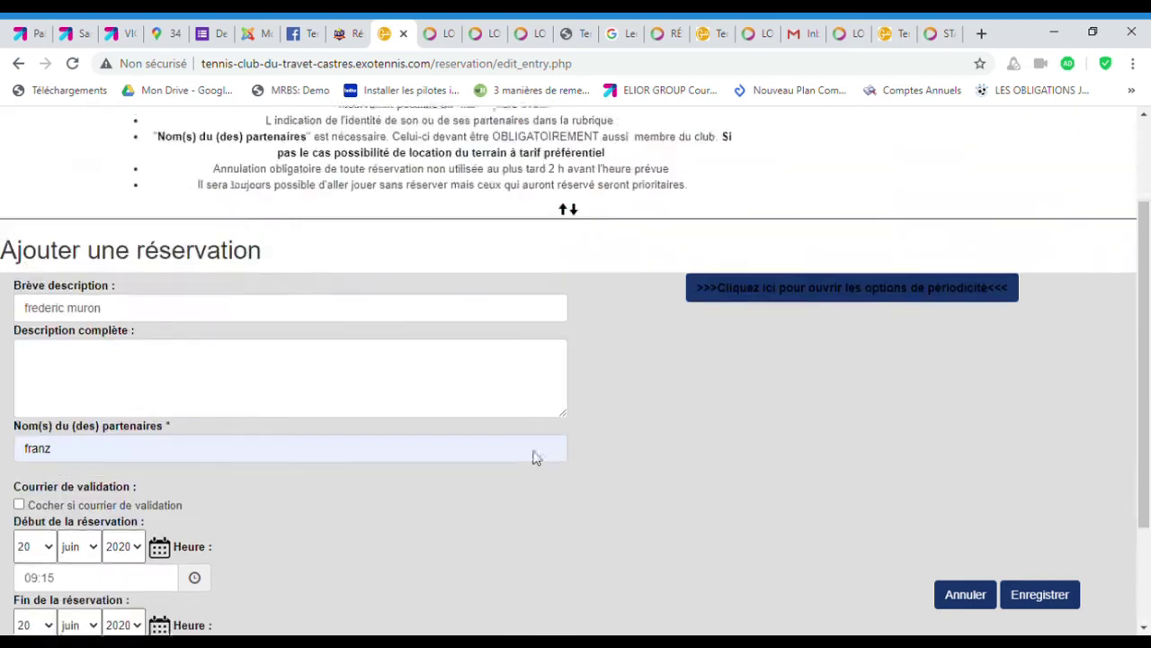
left_click(1048, 602)
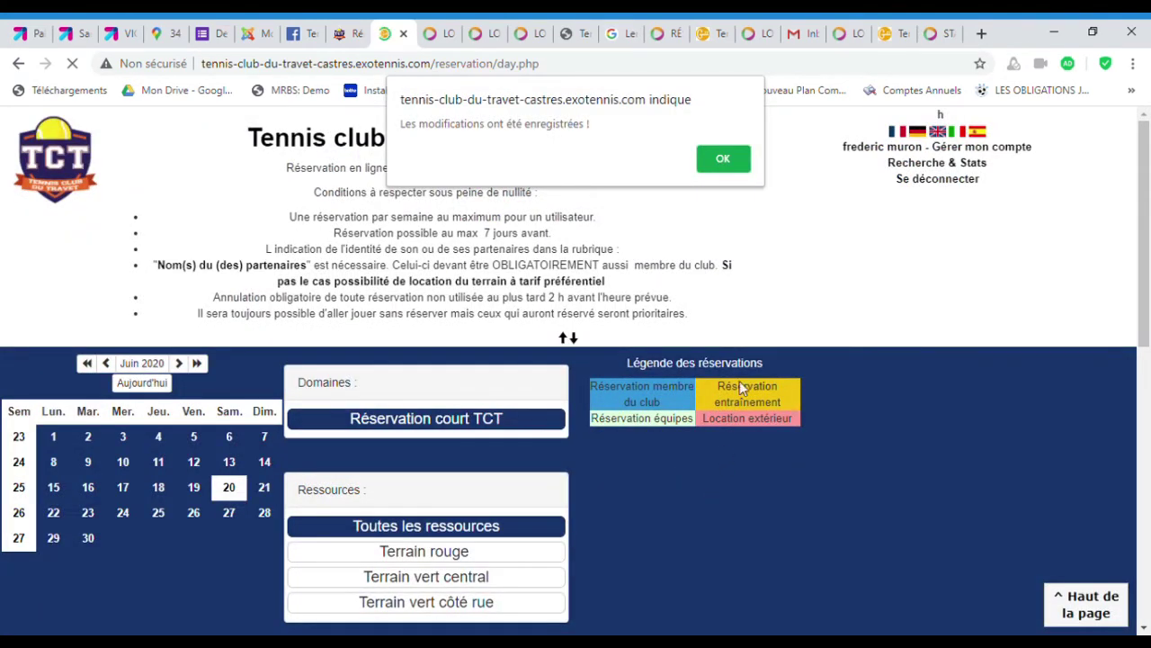
left_click(725, 160)
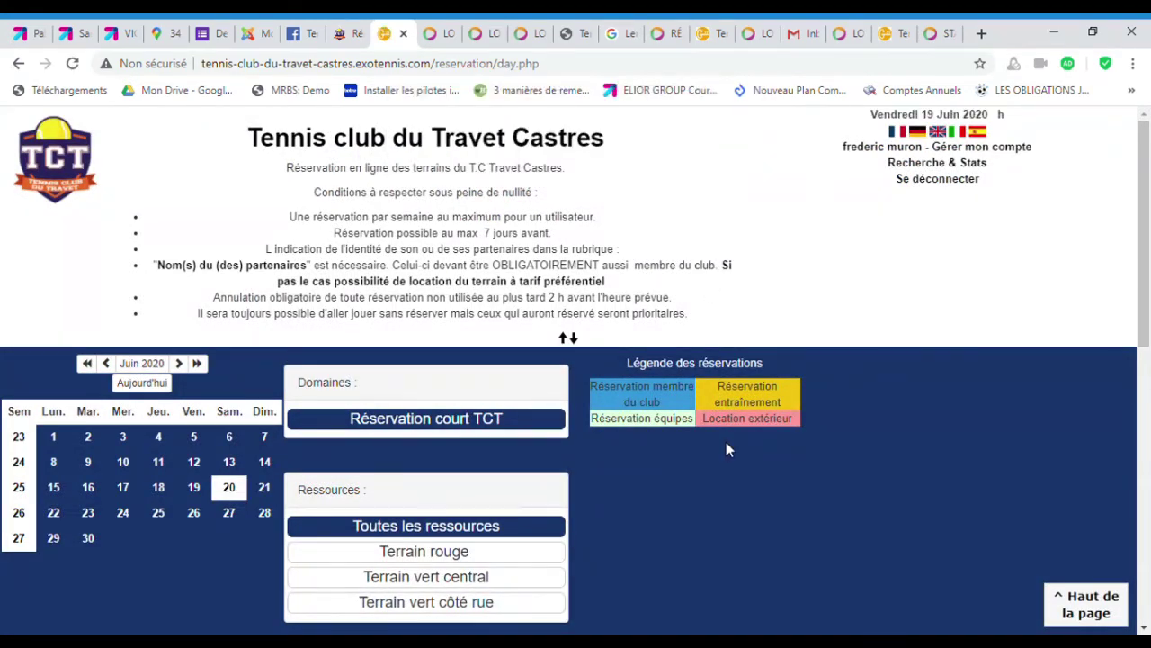
- Open the details of the 09:15 reservation on Terrain vert central and generate its PDF
scroll(726, 441, "down", 7)
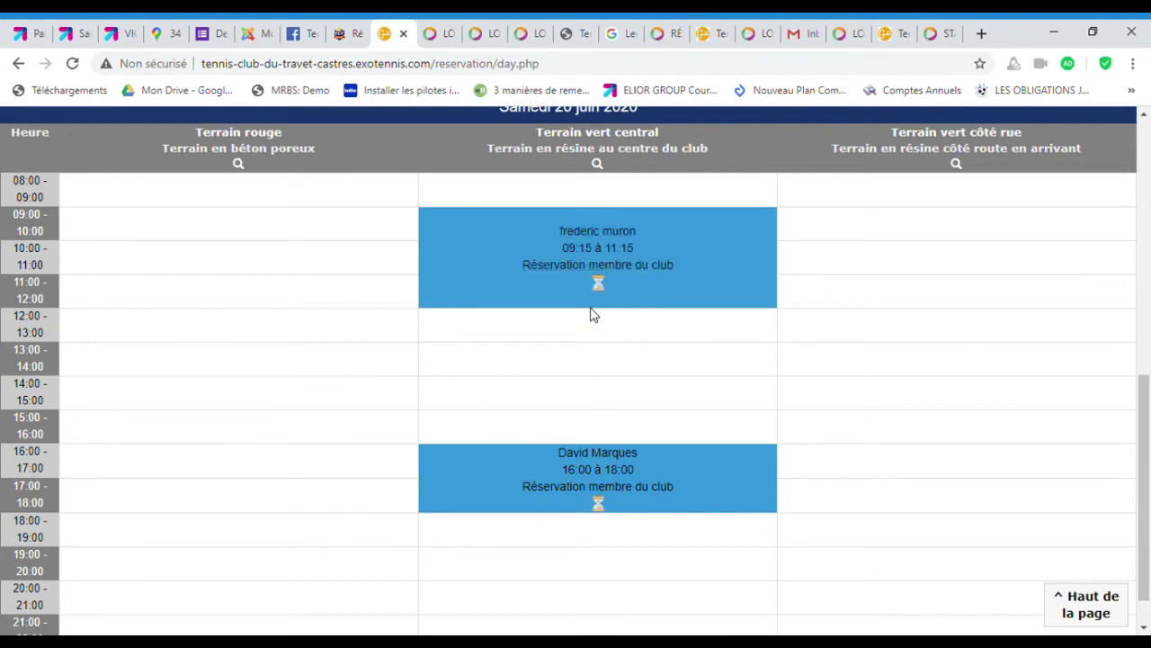
left_click(610, 236)
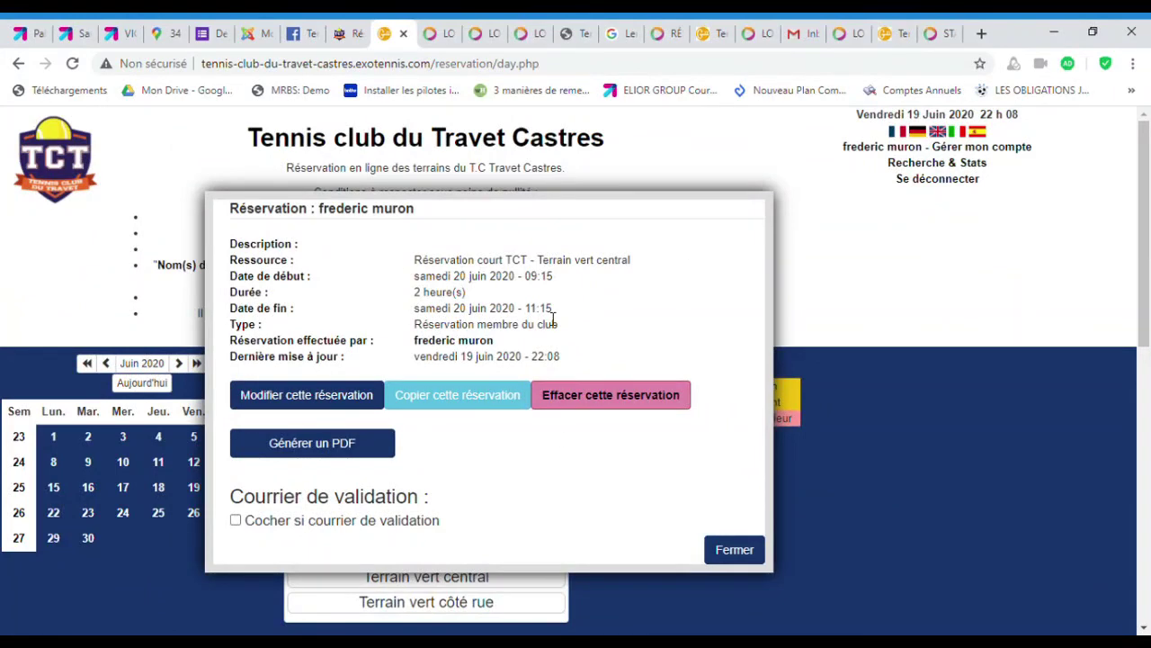
left_click(322, 442)
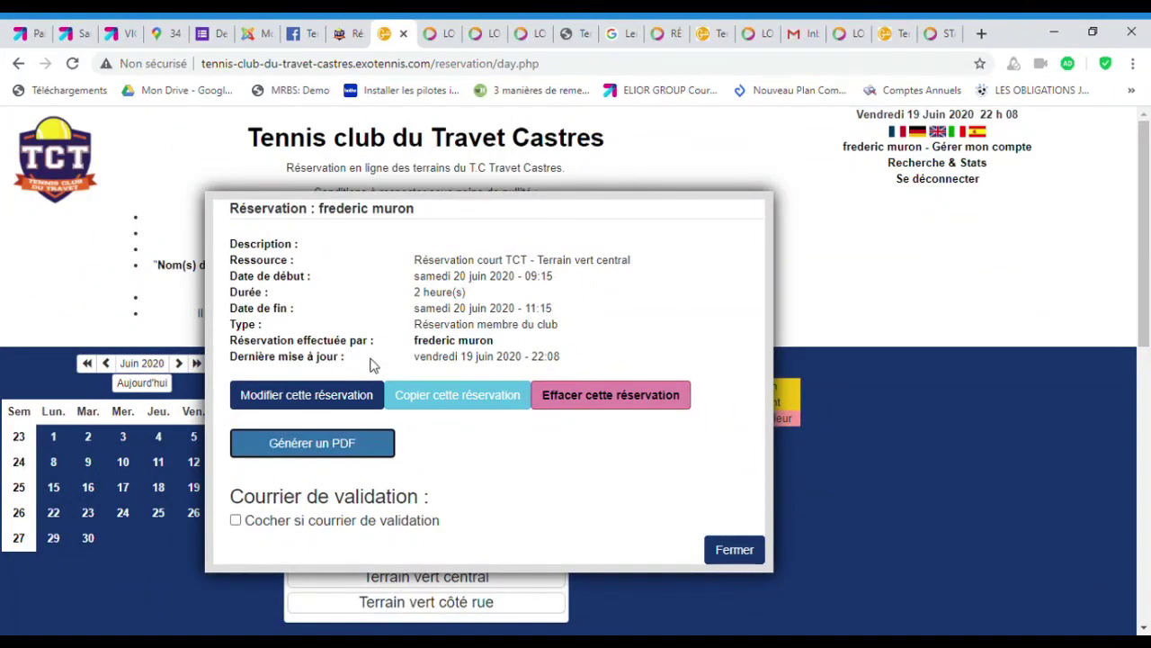
- Review the reservation's editable fields in its modification form and leave without saving
left_click(330, 400)
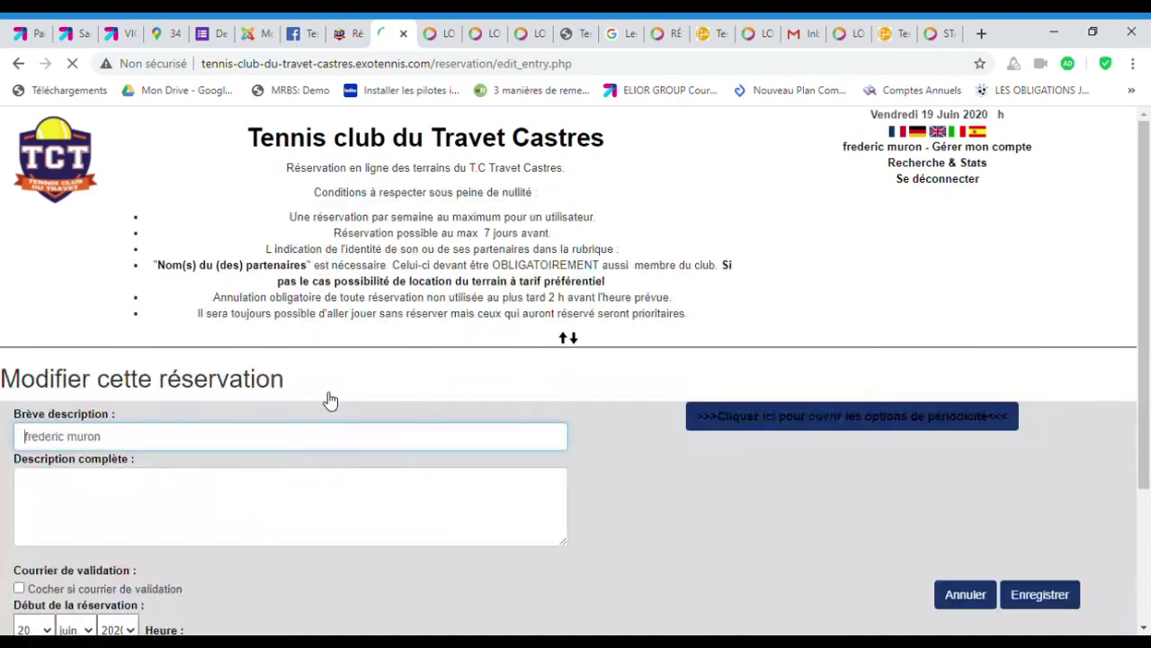
scroll(246, 398, "down", 3)
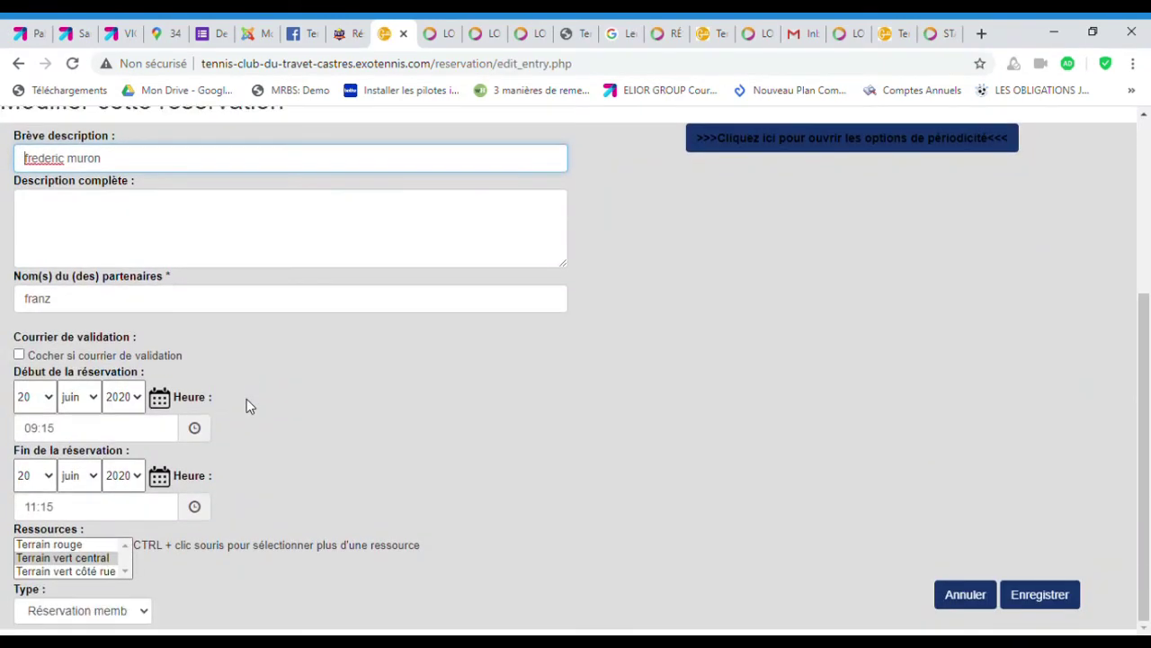
left_click(970, 601)
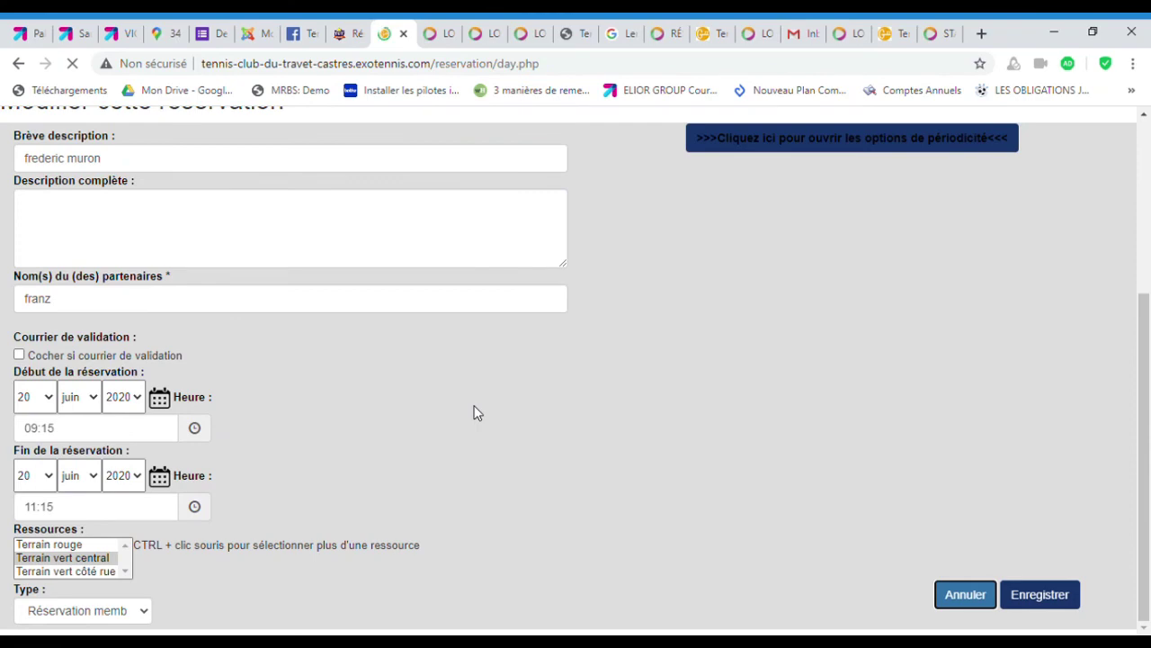
- Delete the 09:15 to 11:15 reservation on Terrain vert central
scroll(472, 437, "down", 5)
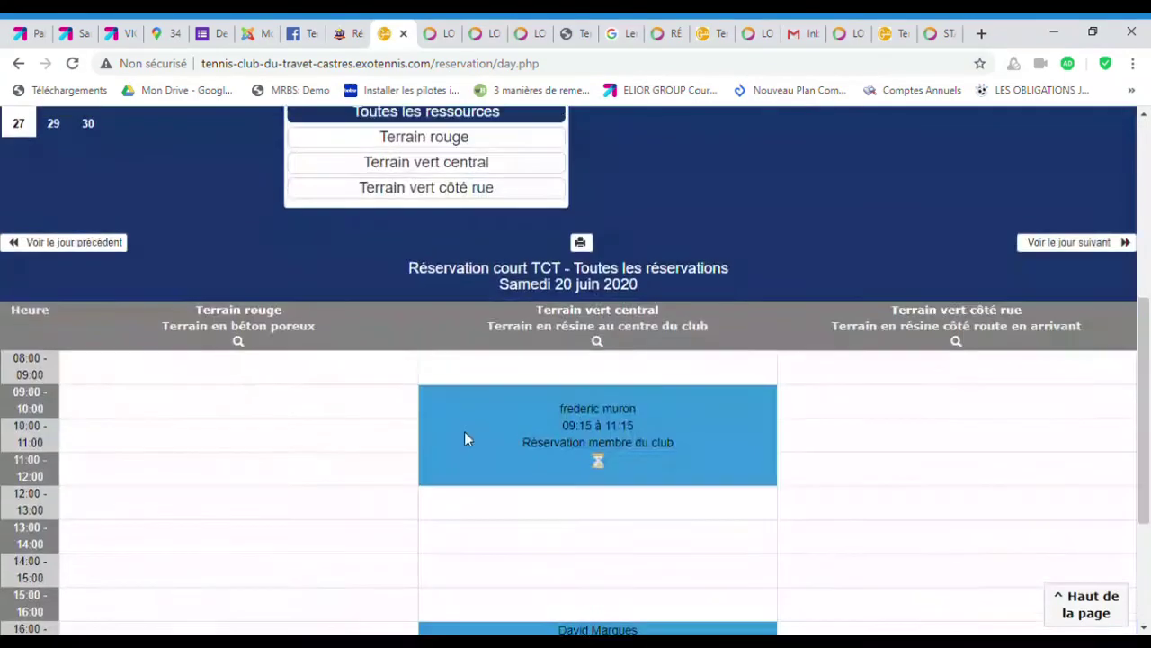
left_click(599, 428)
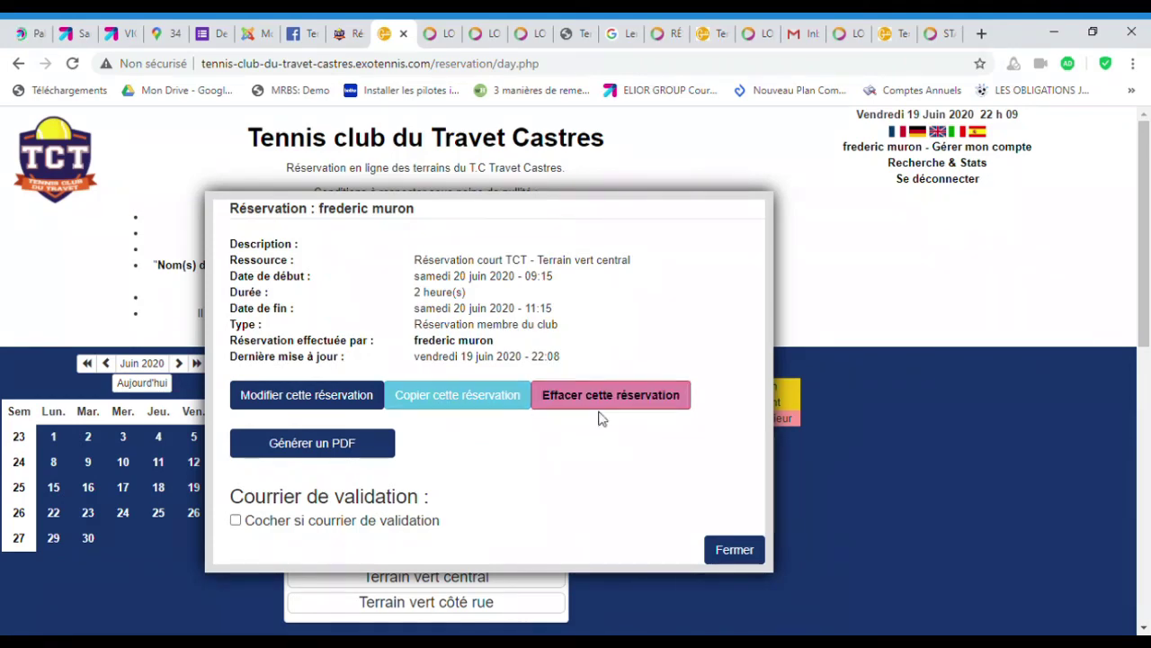
left_click(609, 402)
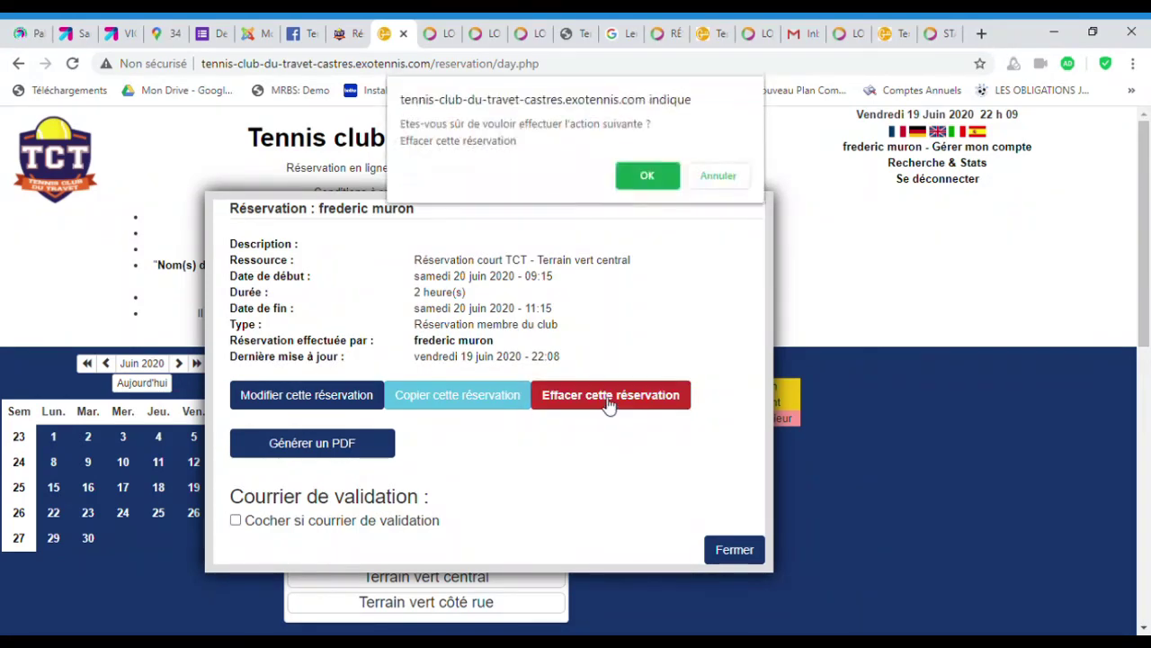
left_click(640, 179)
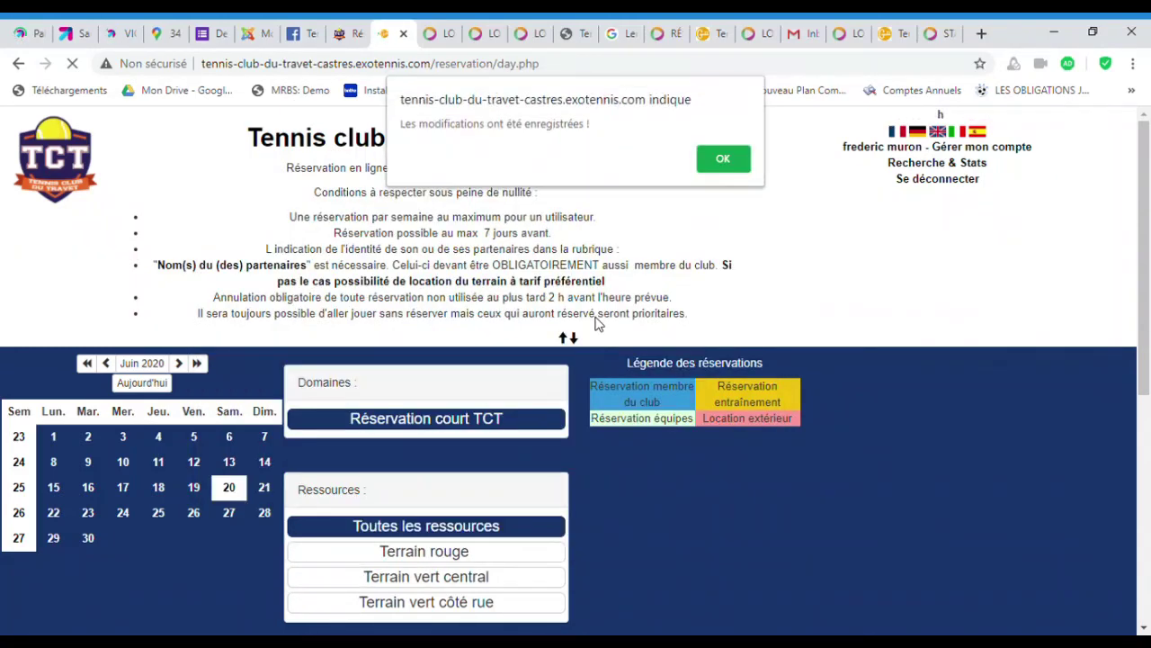
left_click(723, 160)
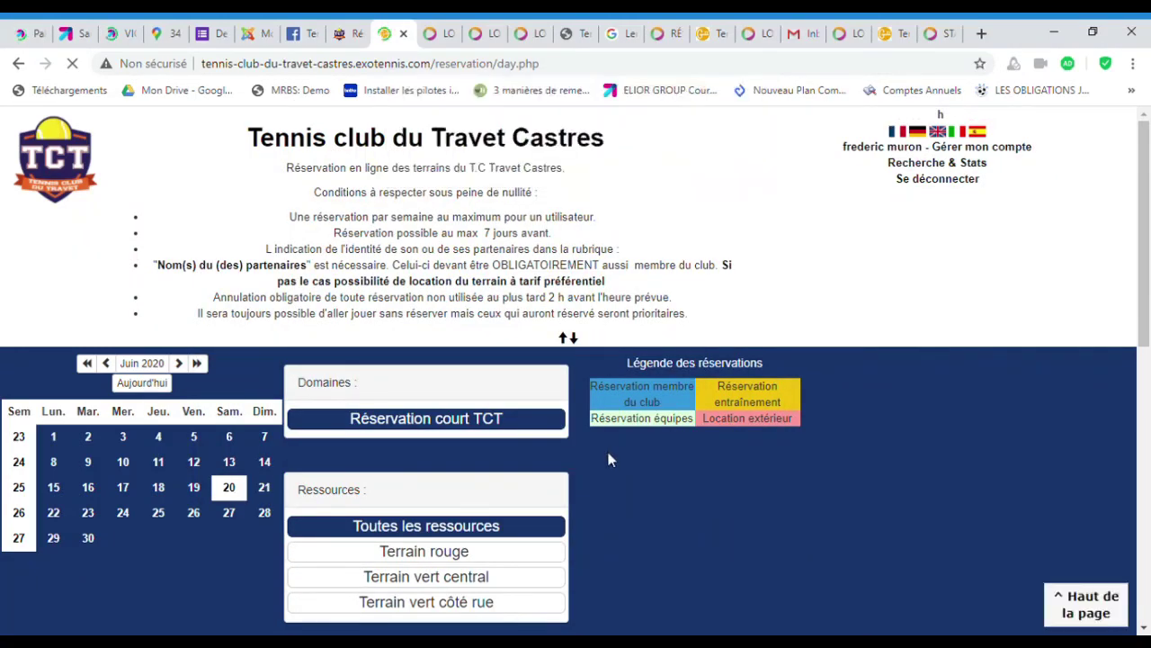